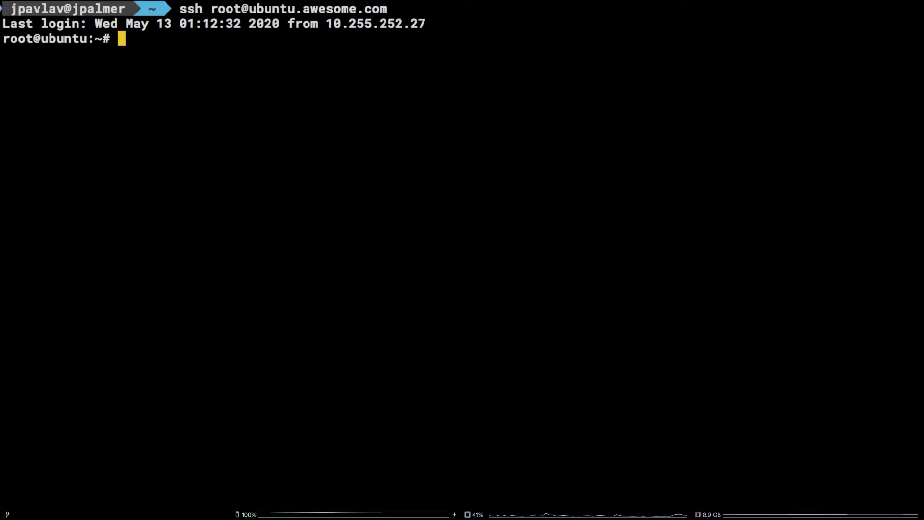
# Clear the SSH login messages to leave a blank root prompt
pyautogui.hotkey('ctrl', 'l')
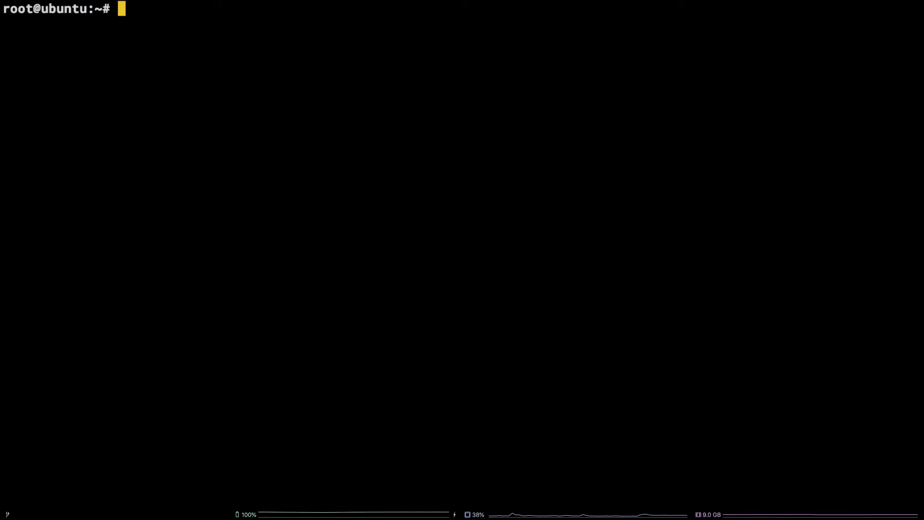
pyautogui.write('whoami')
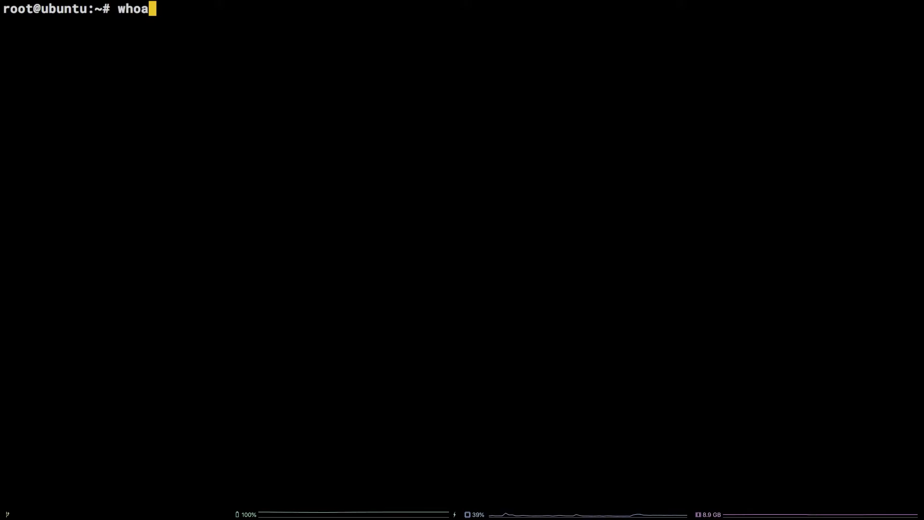
pyautogui.press('Return')
pyautogui.write('lsb_release -a')
pyautogui.press('Return')
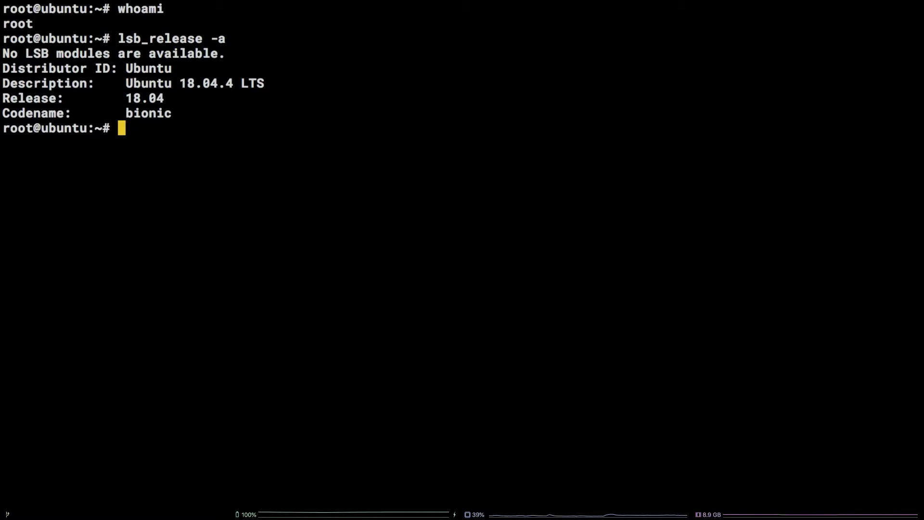
pyautogui.hotkey('ctrl', 'l')
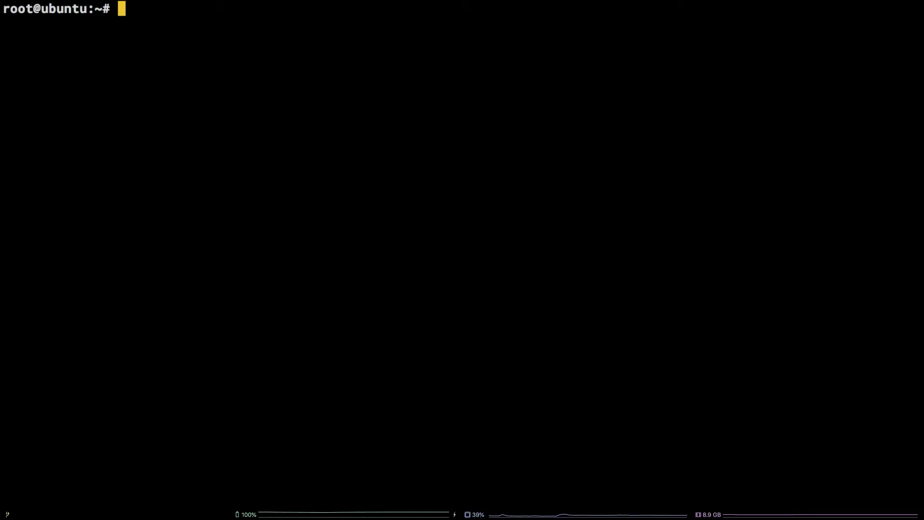
pyautogui.write('nvm ls-remote')
# List remote Node versions with nvm ls-remote and install Node 13 (v13.14.0)
pyautogui.press('Return')
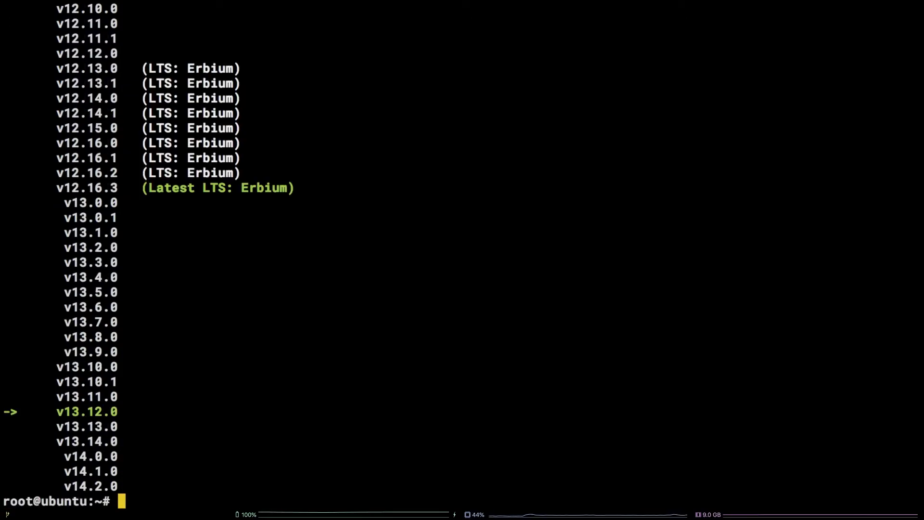
pyautogui.write('nvm instal')
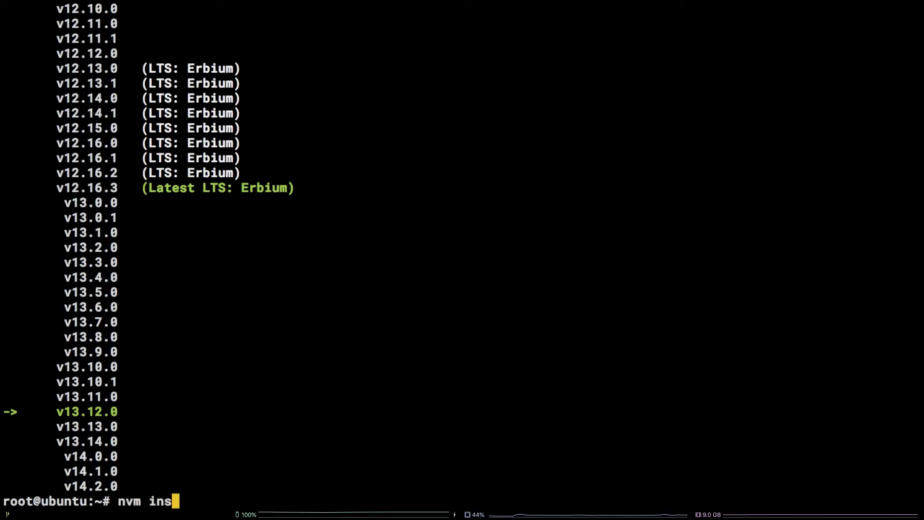
pyautogui.write('l 13')
pyautogui.press('Return')
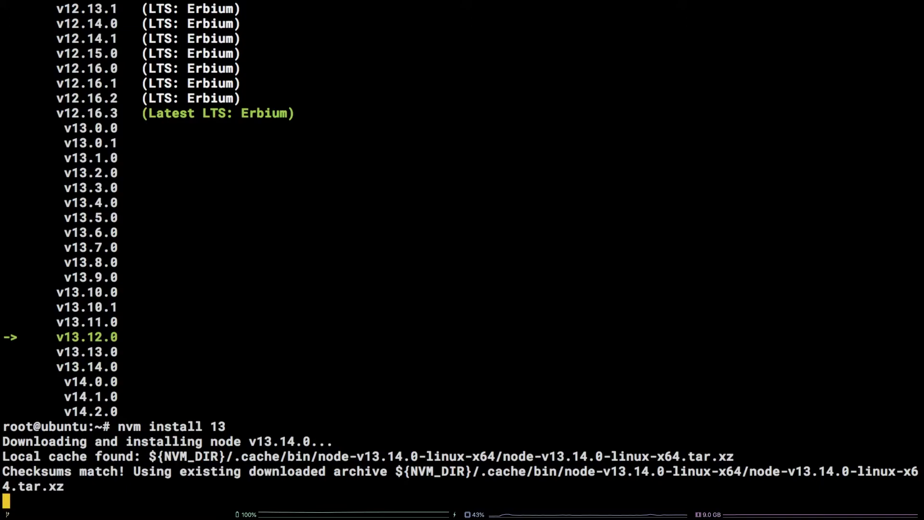
# Confirm nvm reports v13.14.0 as current, then install stable Node v14.2.0
pyautogui.hotkey('ctrl', 'l')
pyautogui.write('nvm current')
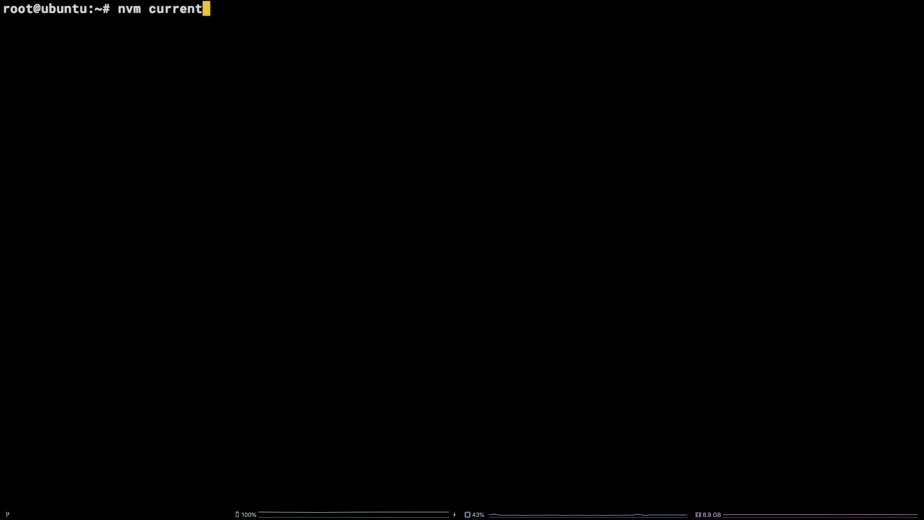
pyautogui.press('Return')
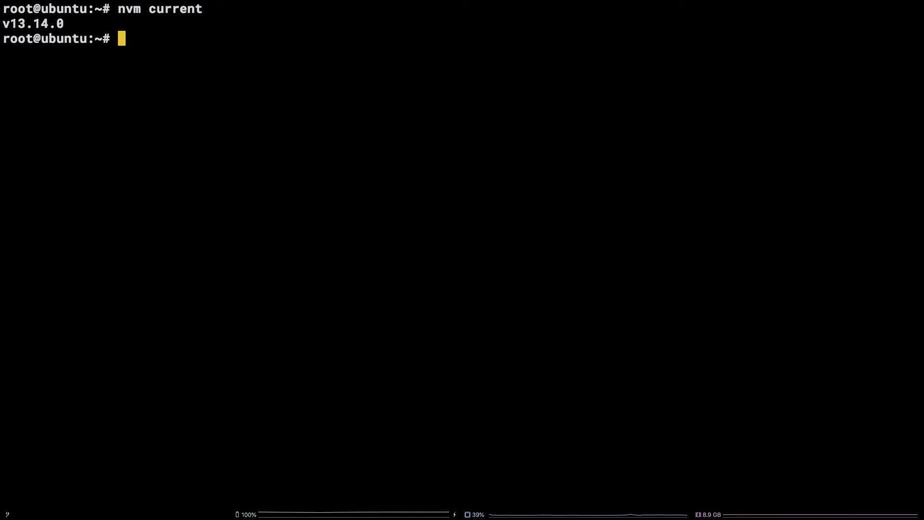
pyautogui.hotkey('ctrl', 'l')
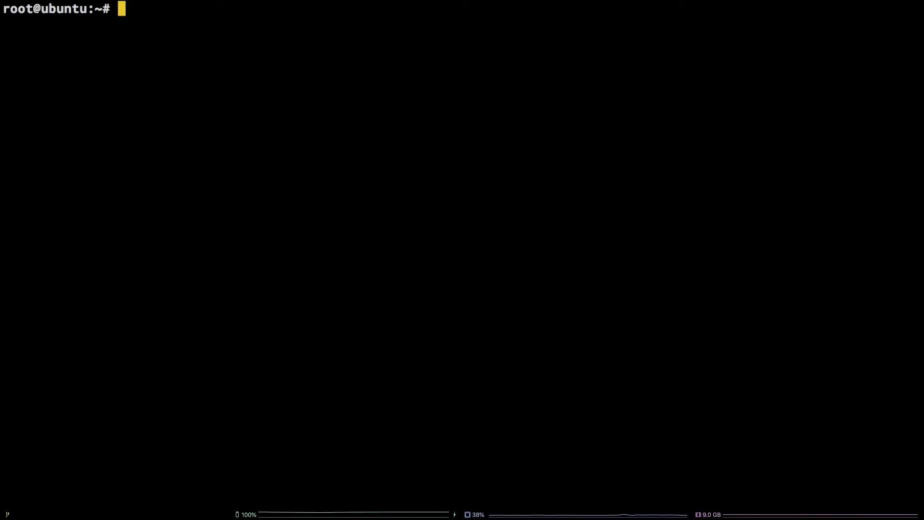
pyautogui.write('nvm install stable')
pyautogui.press('Return')
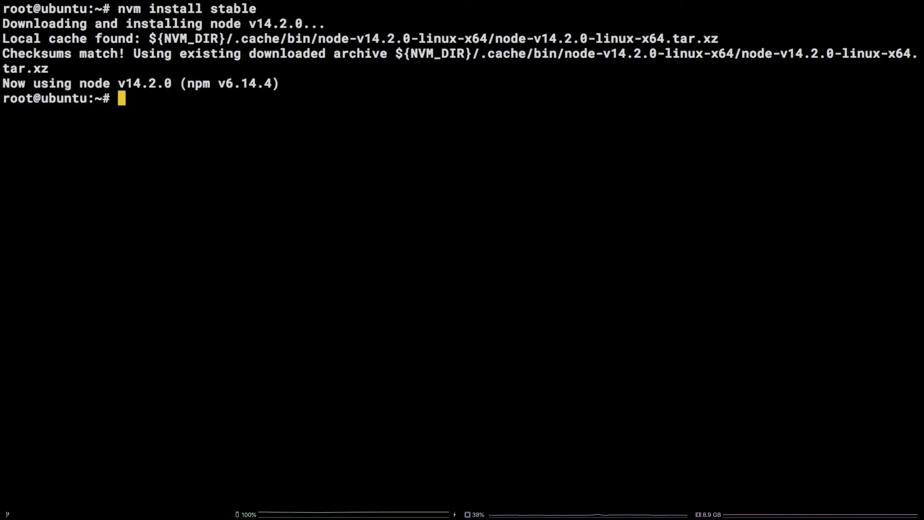
# Verify nvm current shows v14.2.0, then enter nvm use v13
pyautogui.hotkey('ctrl', 'l')
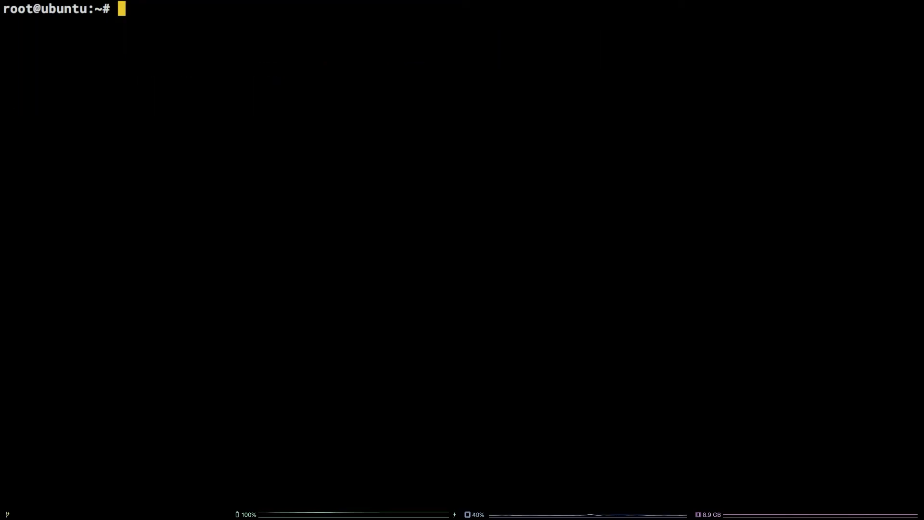
pyautogui.write('nvm current')
pyautogui.press('Return')
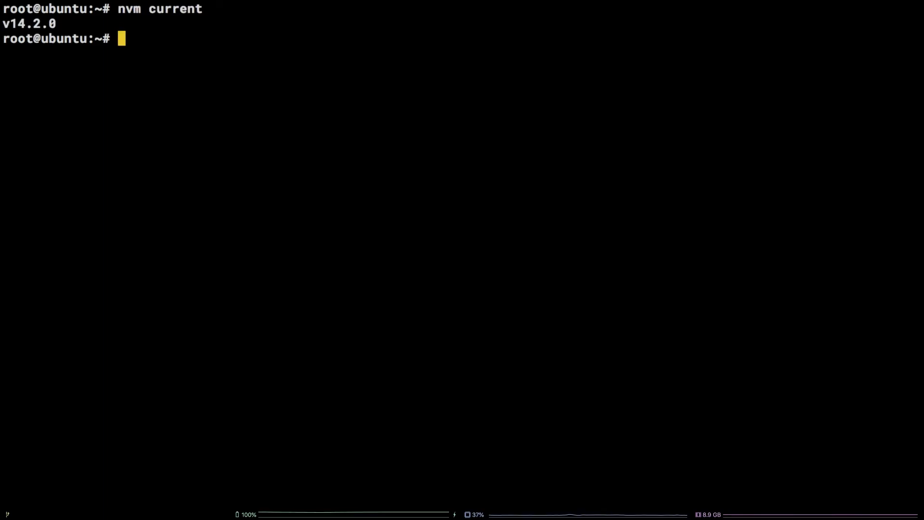
pyautogui.write('nvm use')
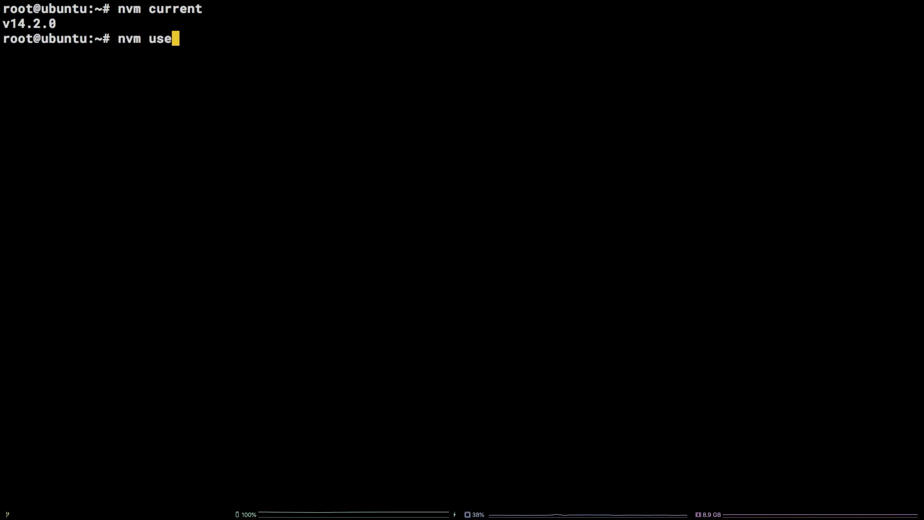
pyautogui.hotkey('ctrl', 'w')
pyautogui.hotkey('ctrl', 'w')
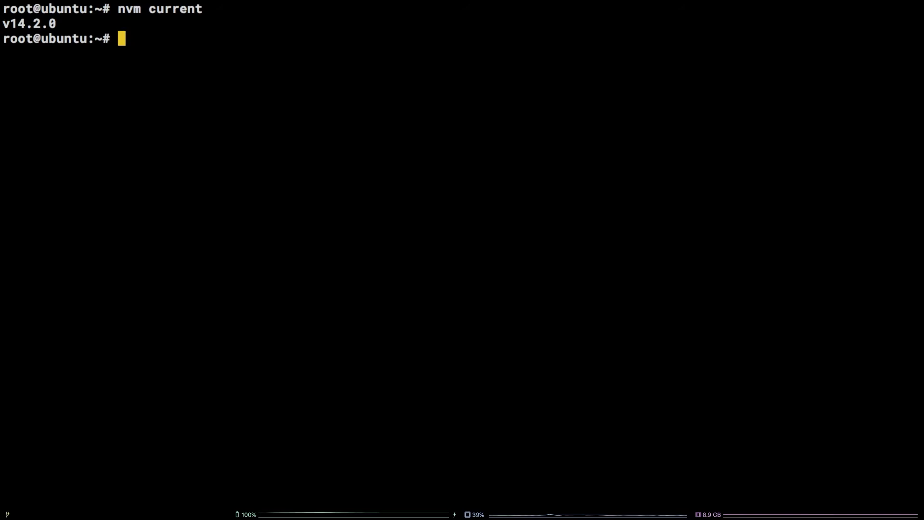
pyautogui.write('nvm use ')
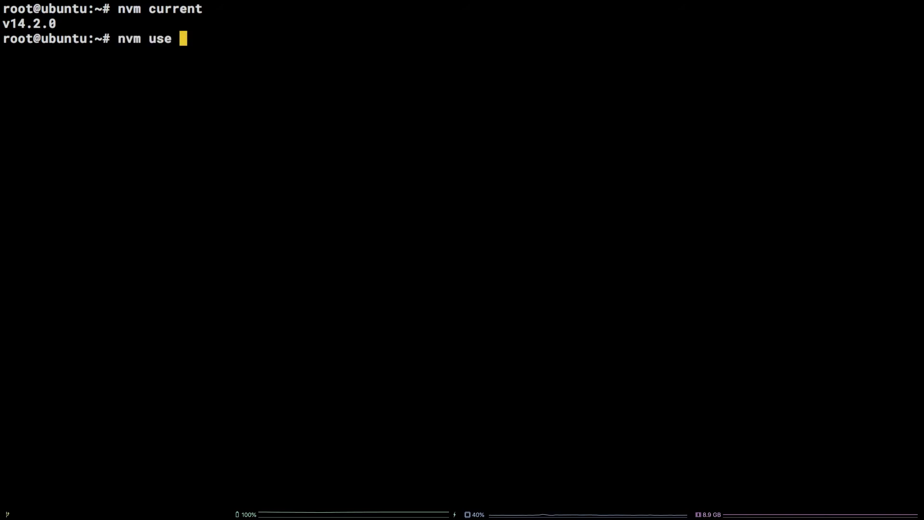
pyautogui.write('v13')
pyautogui.press('Return')
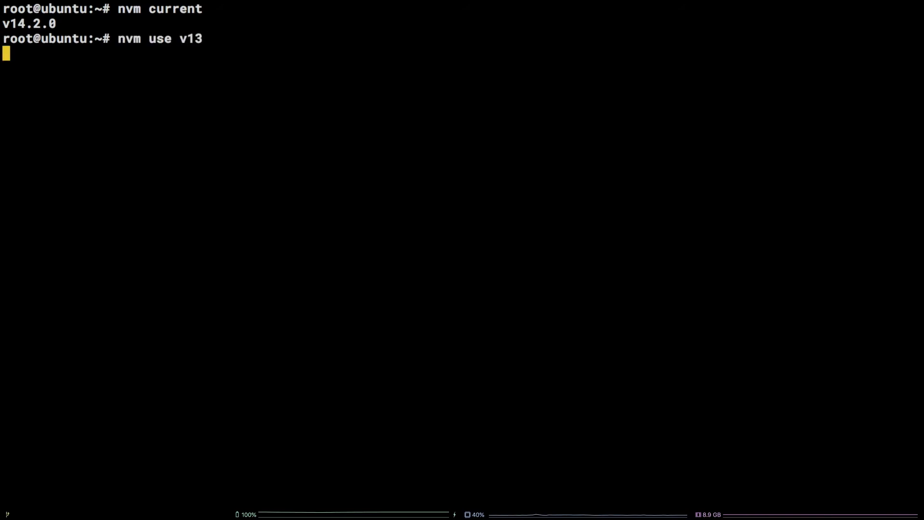